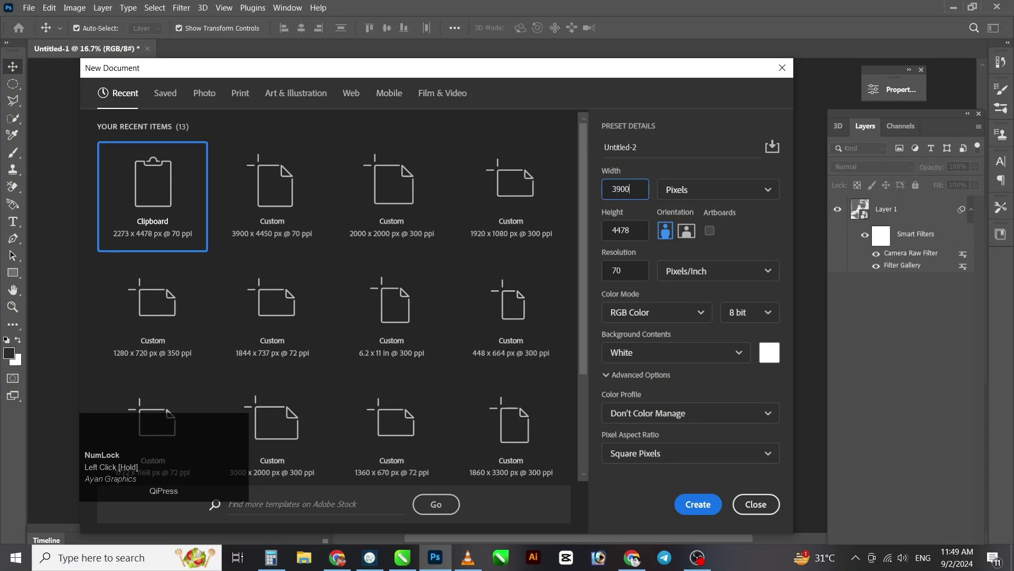
Set the new document's height to 4480 pixels, keep the 70 pixels/inch resolution, and create the document
left_click(607, 235)
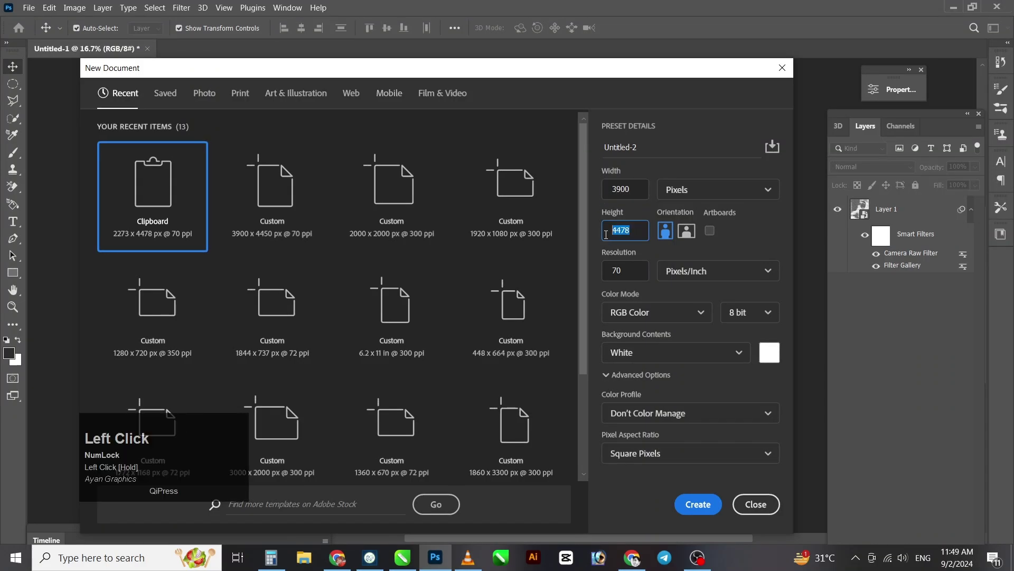
type("4480")
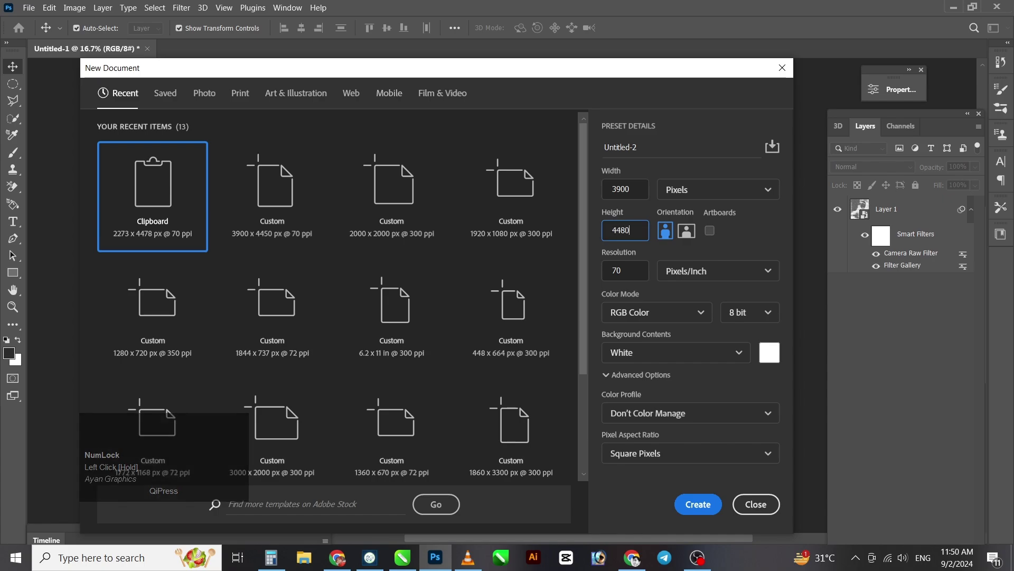
left_click(606, 276)
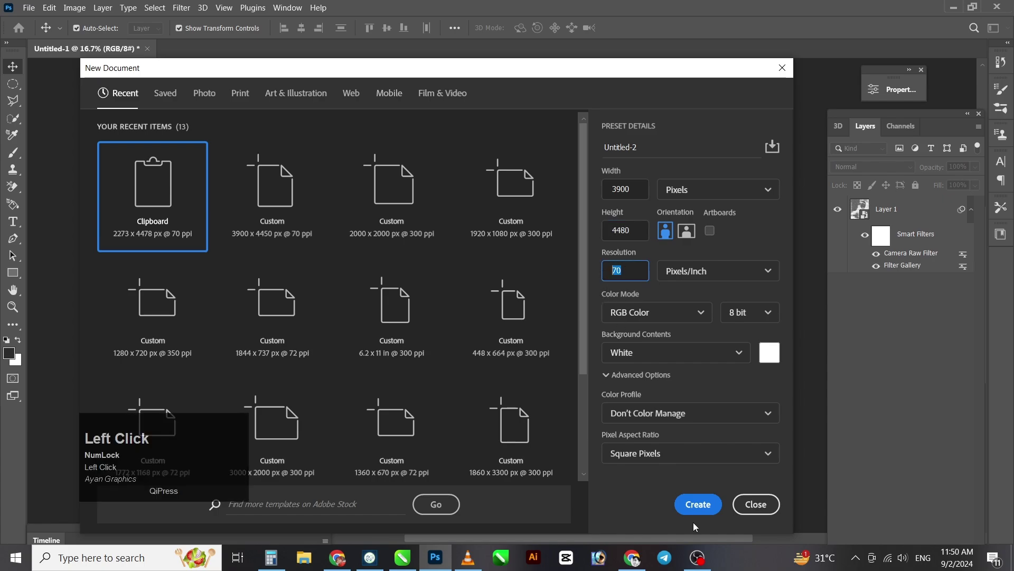
left_click(696, 506)
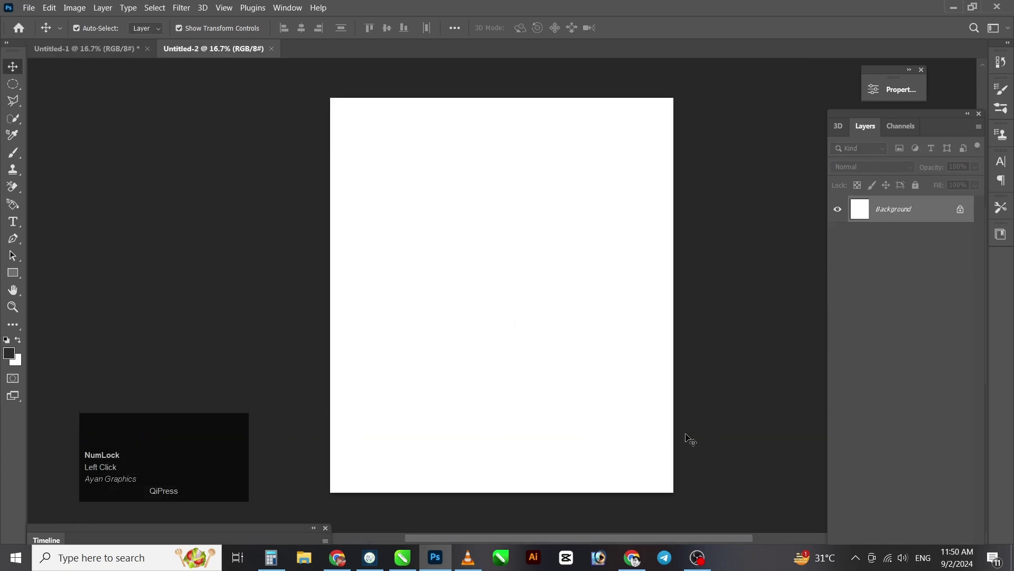
Place the fiancee-looking-bunch-flowers image from the Downloads folder, scaled to about 480% to fill the canvas, and delete the Background layer
left_click(350, 515)
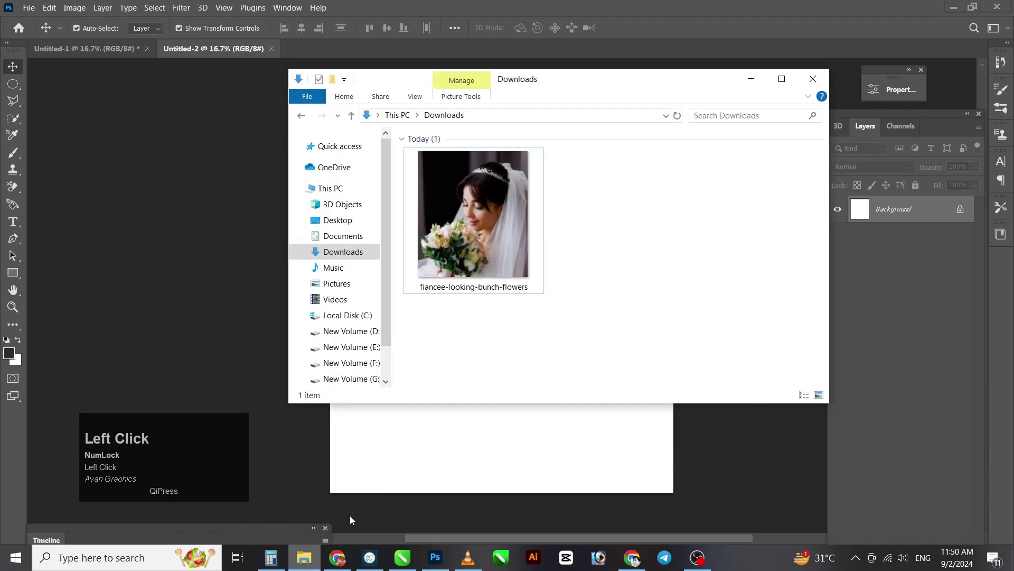
left_click_drag(491, 239, 222, 238)
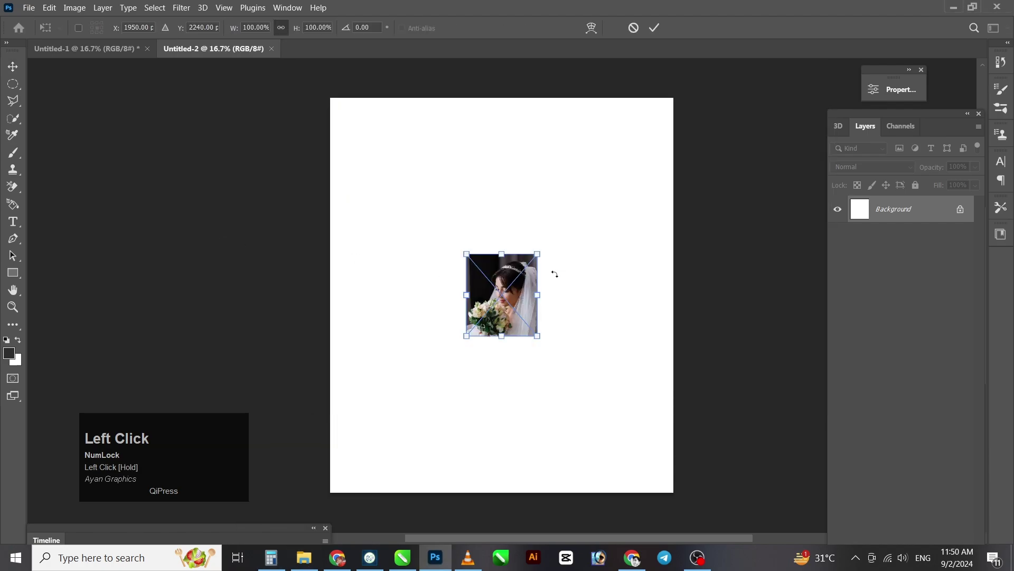
left_click_drag(540, 337, 683, 495)
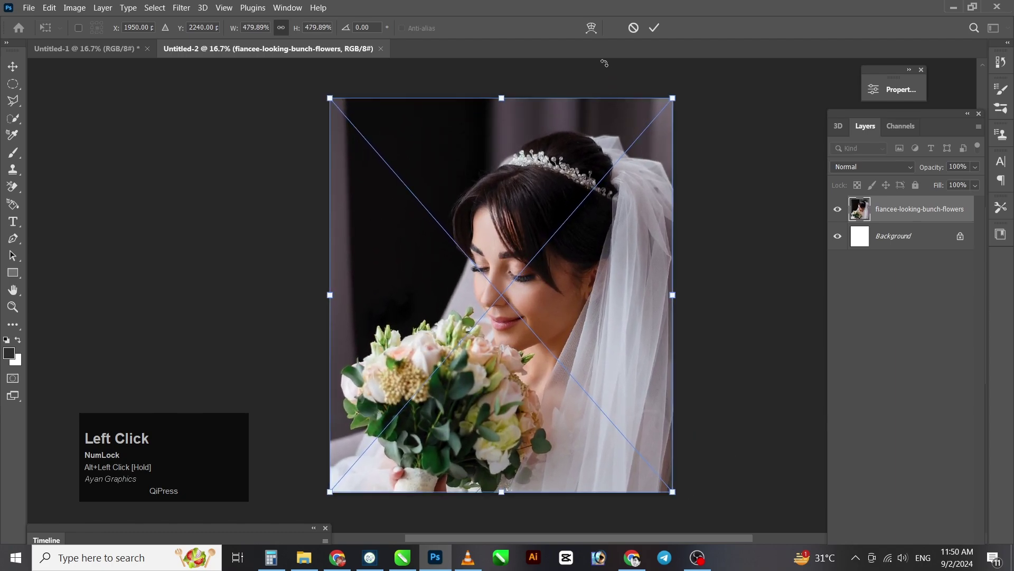
left_click(656, 28)
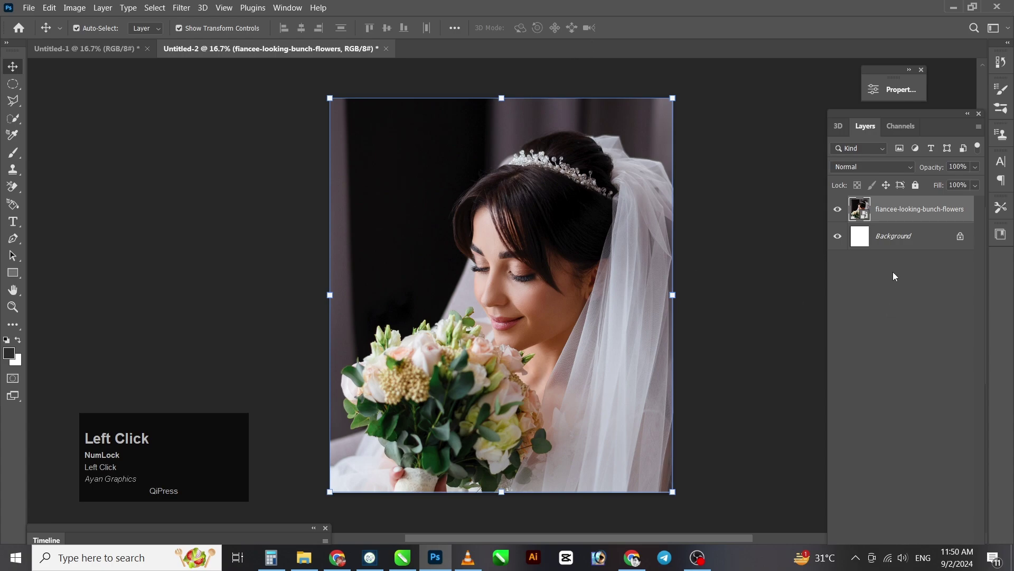
left_click(893, 239)
key("Delete")
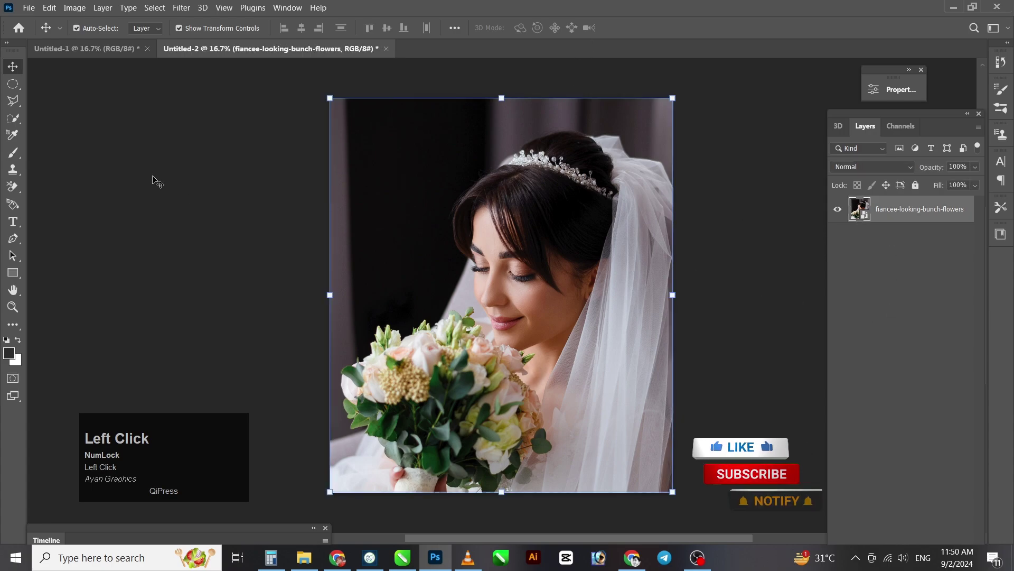
Select the left part of the photo with the Polygonal Lasso, cutting vertically through the bride's face, and copy it to a new layer
left_click(14, 101)
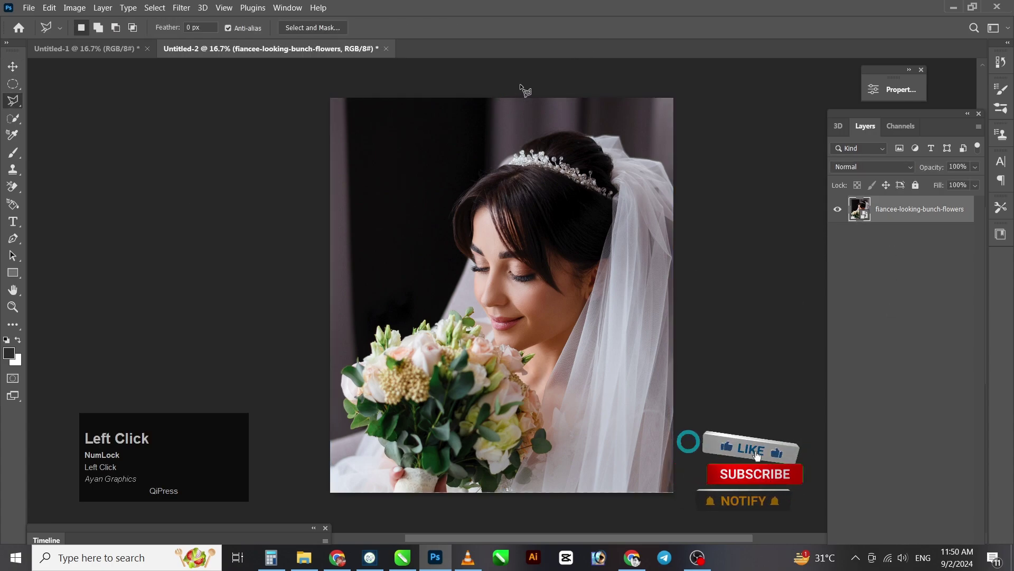
mouse_move(520, 90)
left_mouse_down()
mouse_move(514, 336)
mouse_move(527, 503)
mouse_move(295, 502)
mouse_move(280, 248)
left_mouse_up()
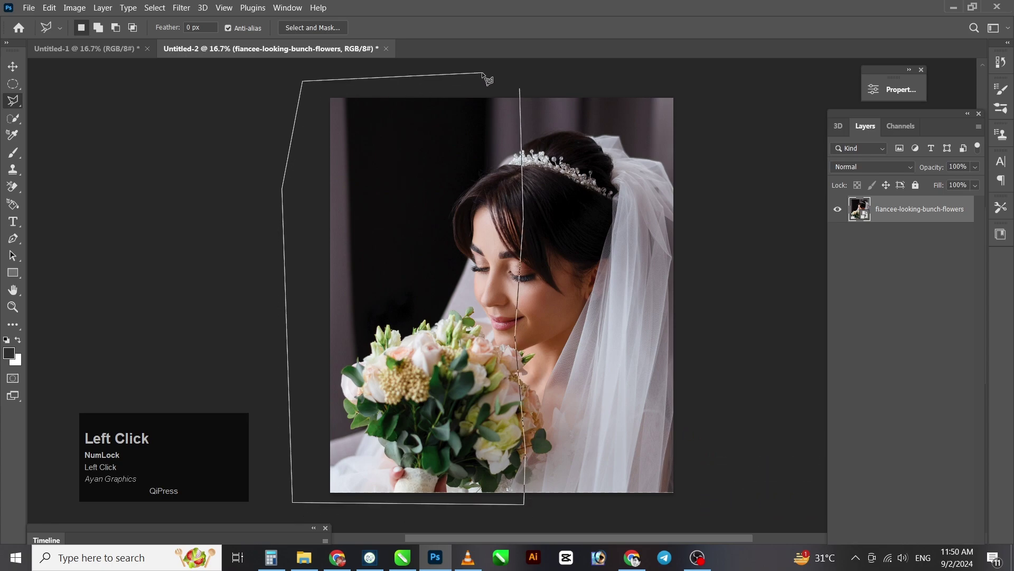
left_click_drag(485, 76, 483, 72)
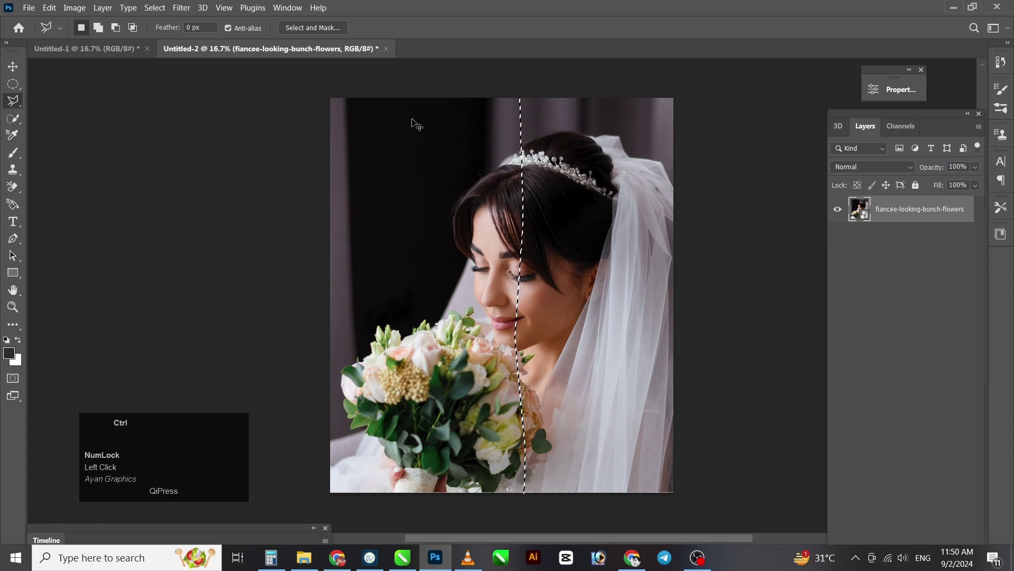
key("ctrl+v")
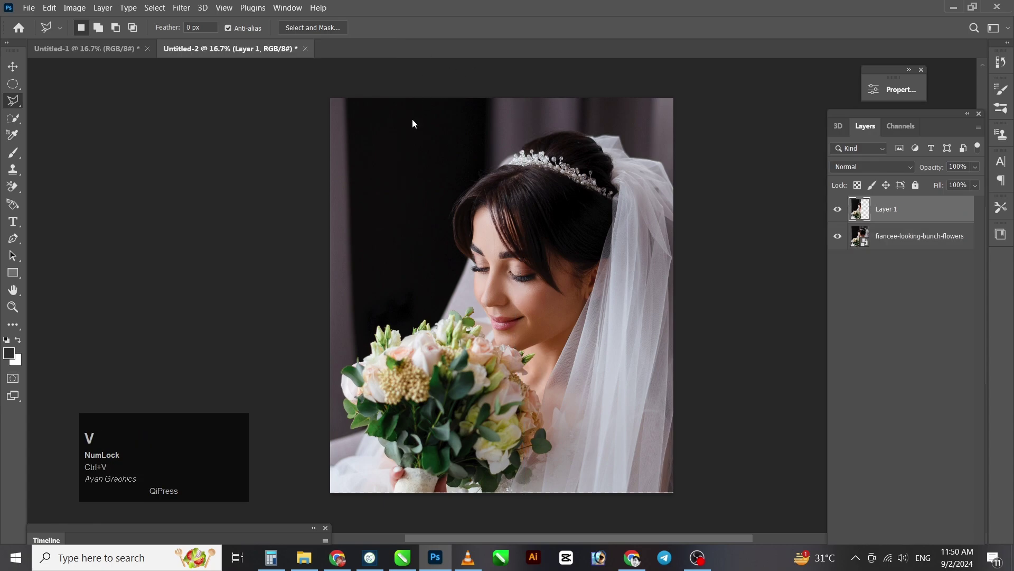
Convert the copied left-part layer to a smart object
left_click(13, 66)
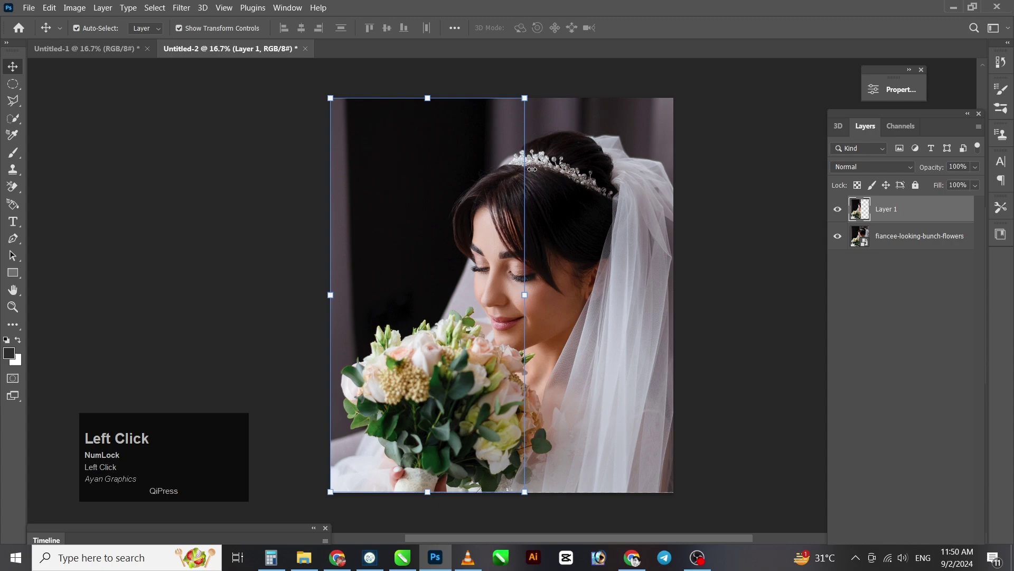
right_click(920, 214)
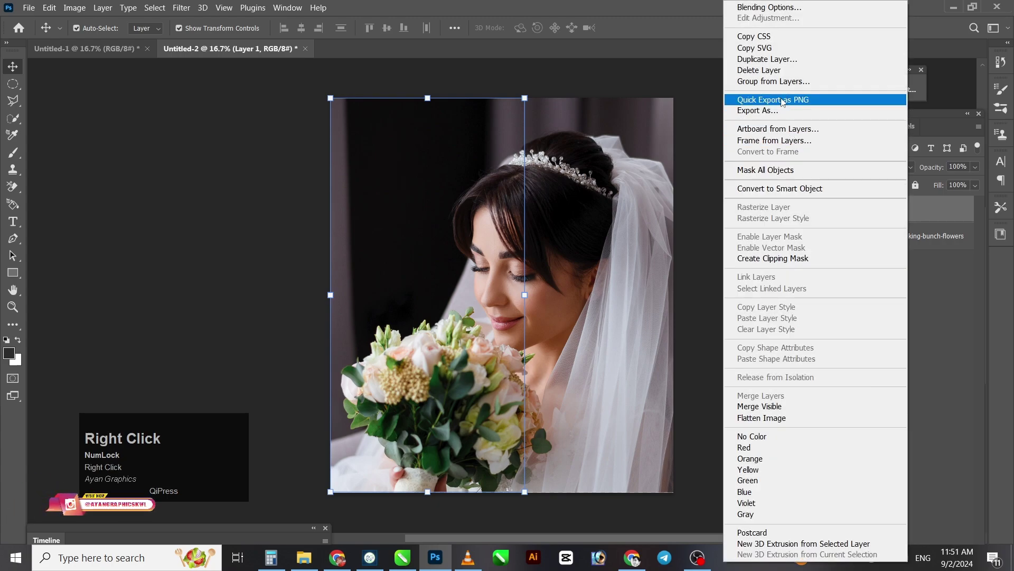
left_click(780, 189)
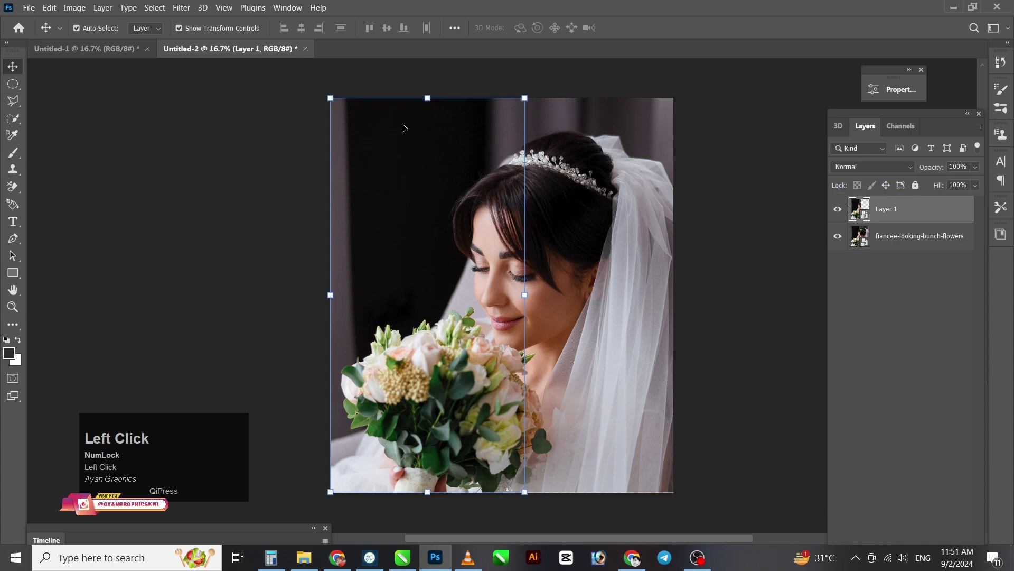
Apply a Motion Blur to the left-part layer with an angle of 0° and a distance of 504 pixels
left_click(182, 7)
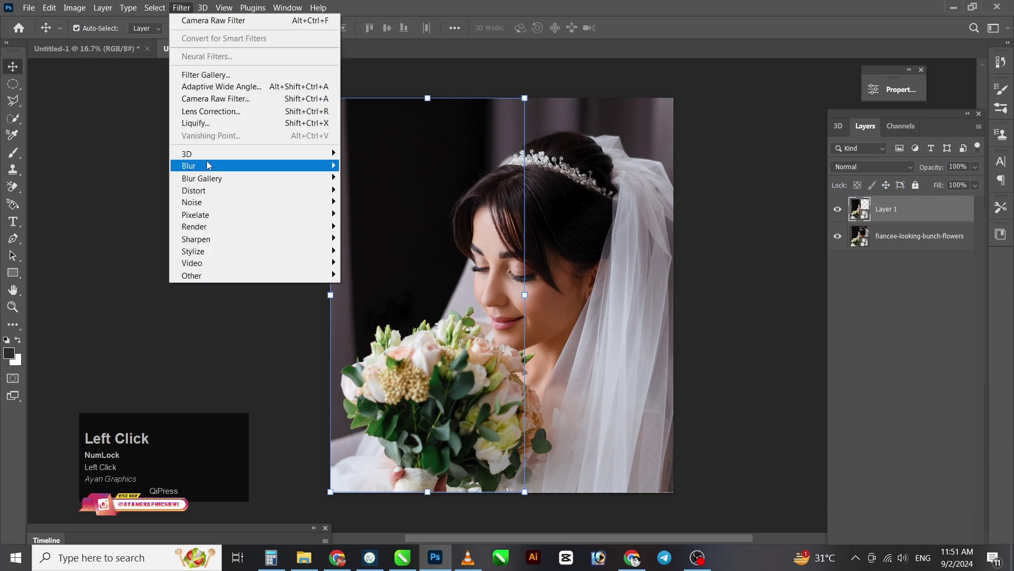
mouse_move(209, 165)
left_click(396, 236)
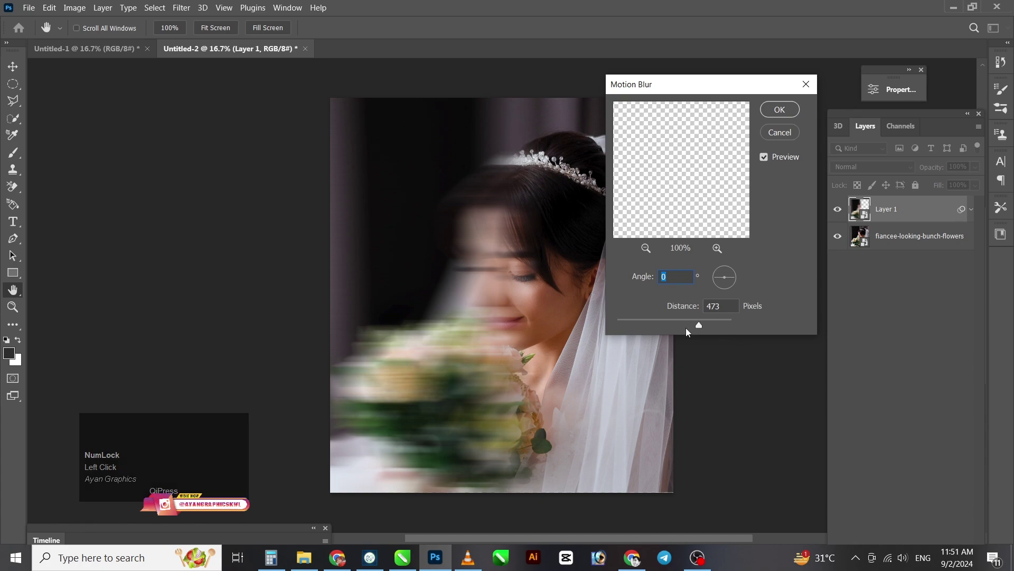
left_click_drag(698, 326, 700, 326)
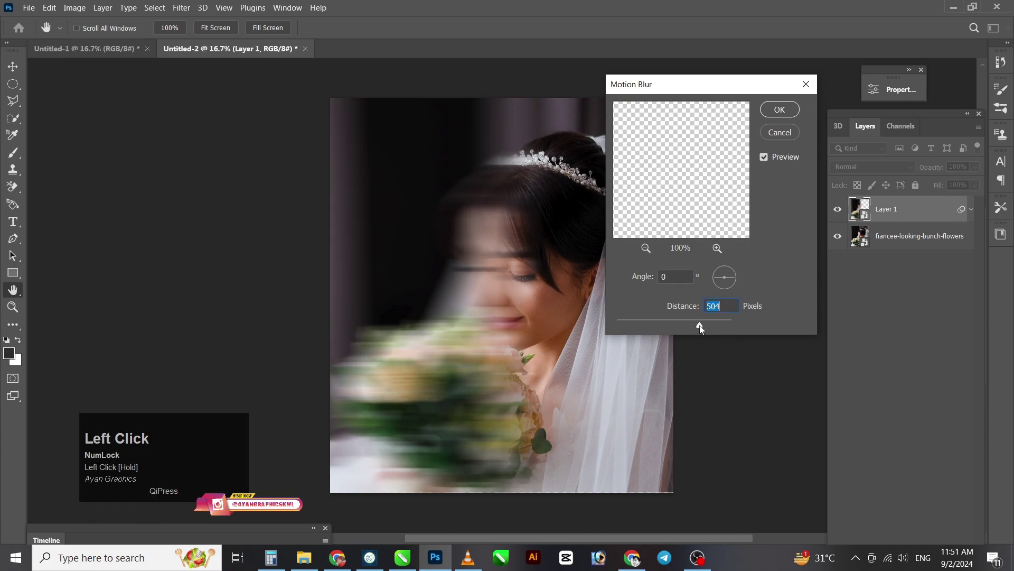
left_click(780, 109)
key("v")
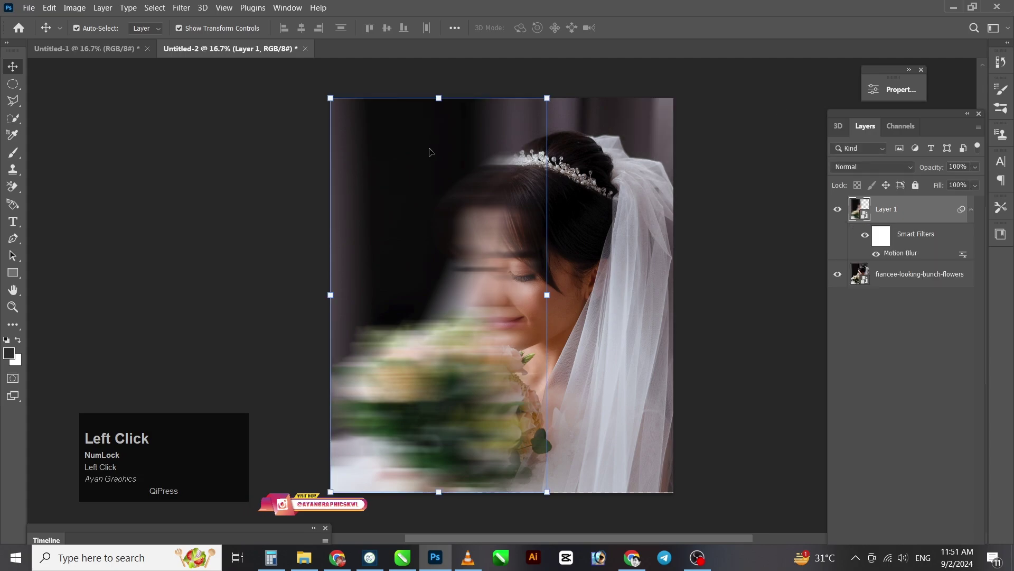
Open the Filter Gallery for the blurred layer, remove the Reticulation effect, and replace Halftone Pattern with the Grain texture
right_click(178, 10)
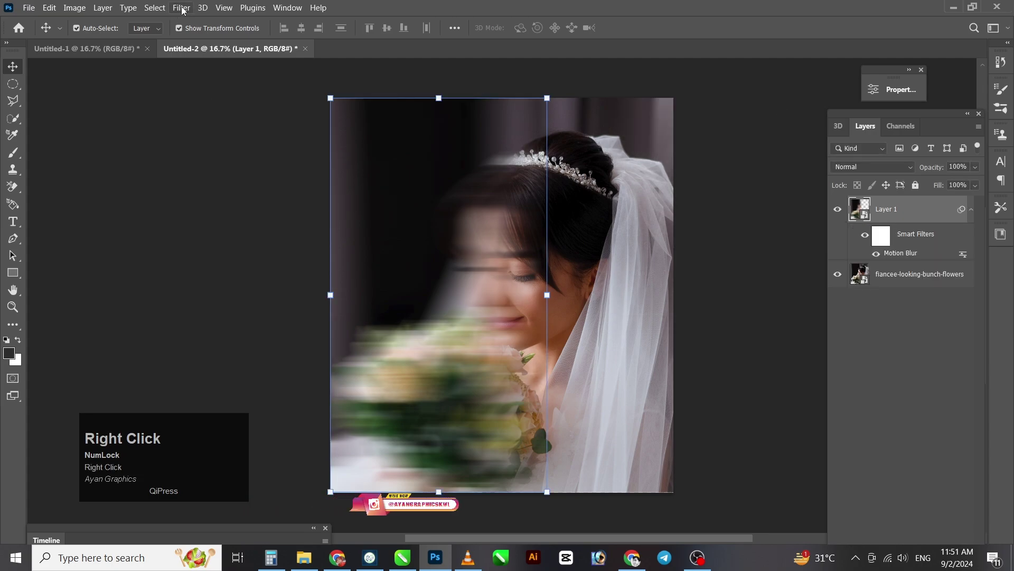
left_click(181, 10)
left_click(207, 72)
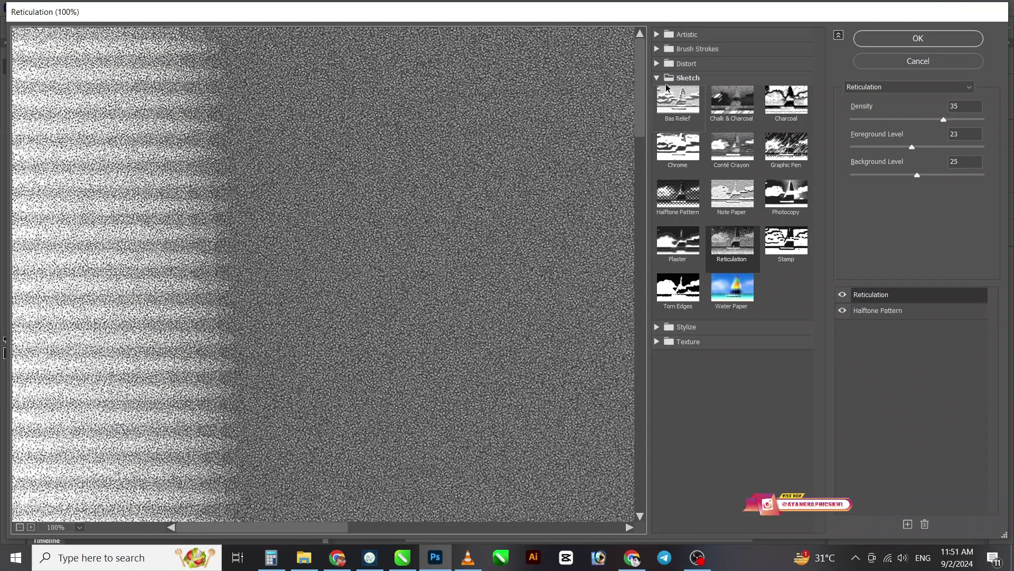
left_click(925, 524)
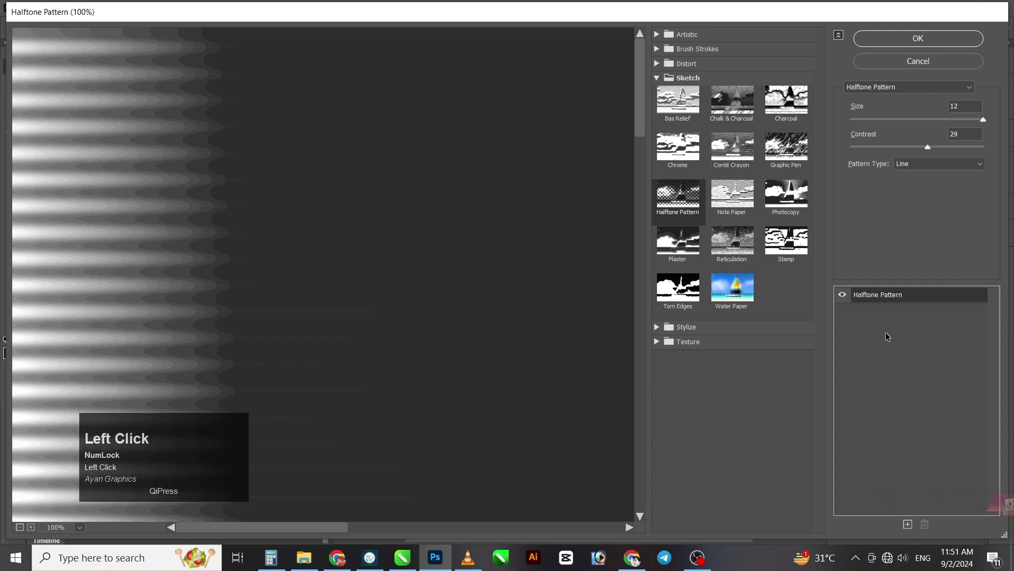
left_click(657, 78)
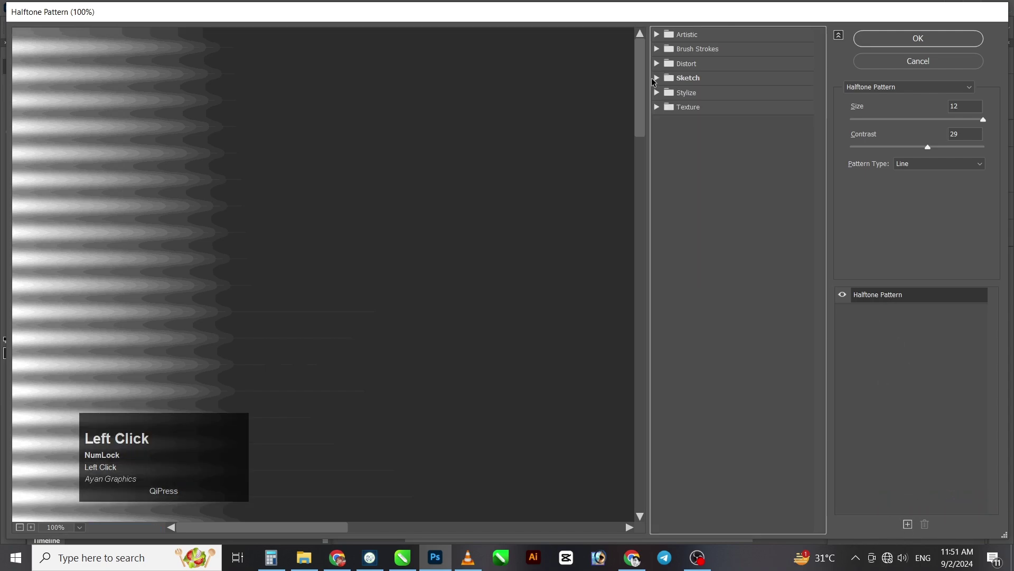
left_click(685, 79)
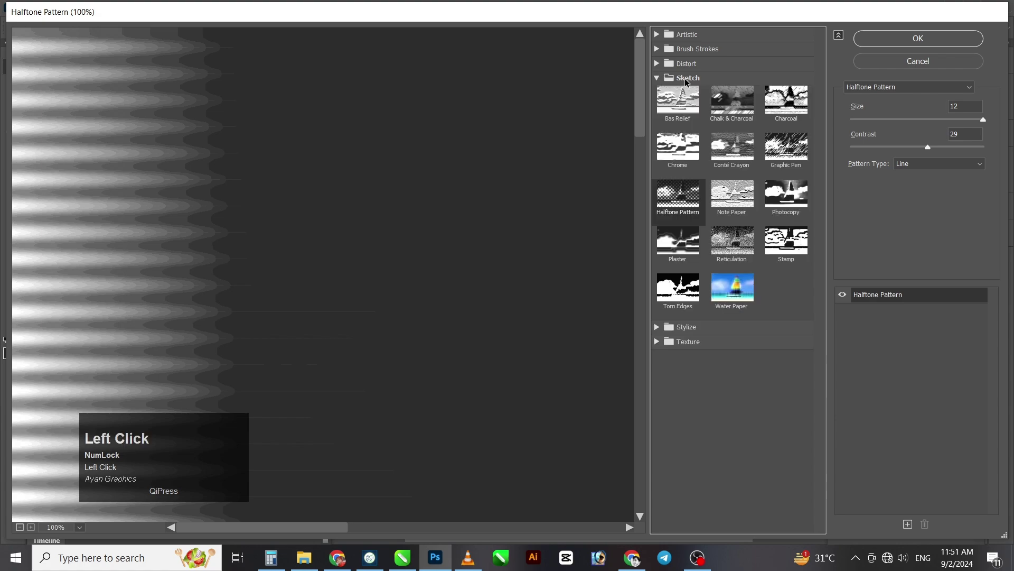
left_click(655, 79)
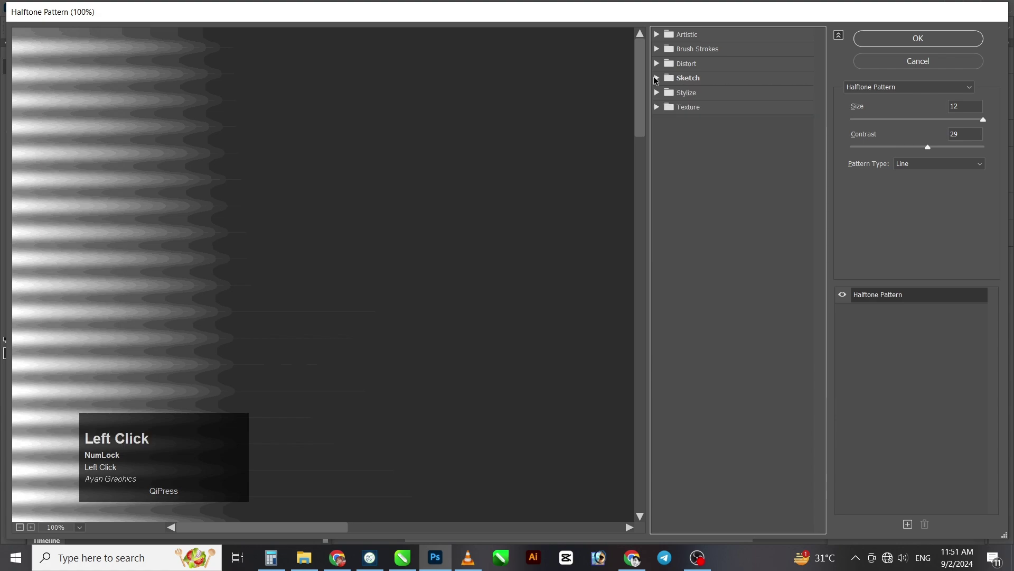
left_click(689, 108)
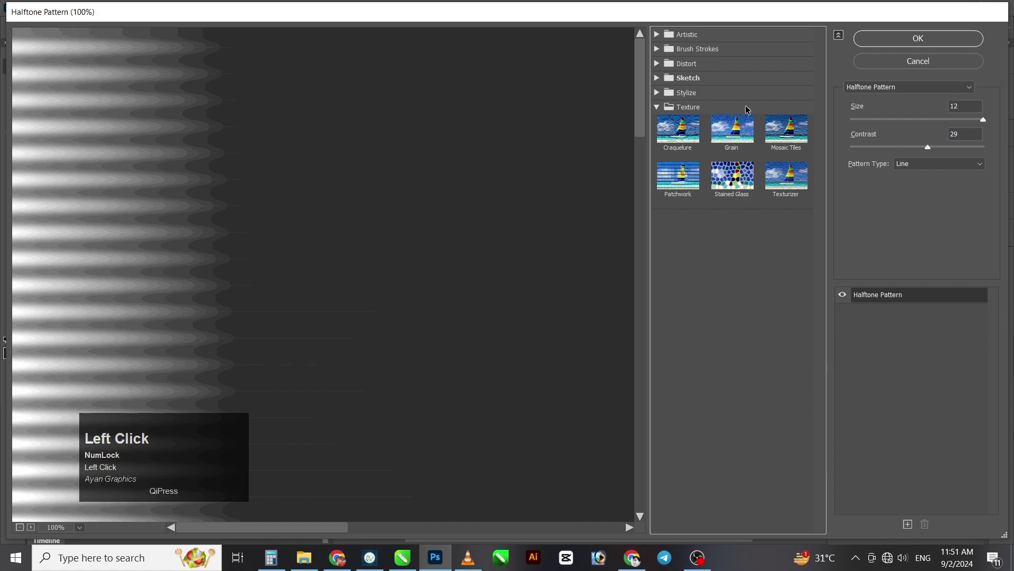
left_click(738, 144)
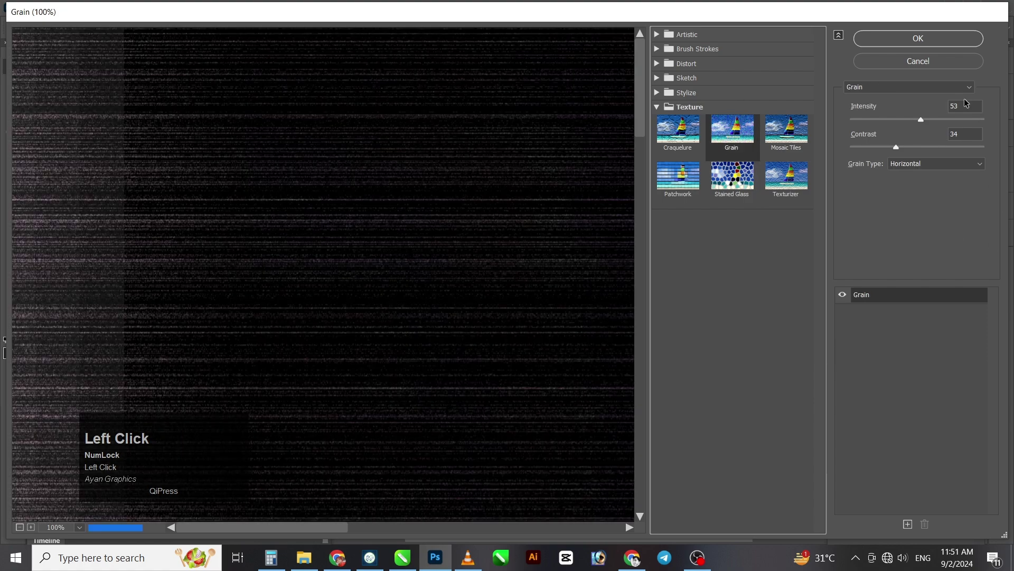
Apply the Grain effect with the Horizontal type, an intensity of 58 and a contrast of about 57
left_click(928, 164)
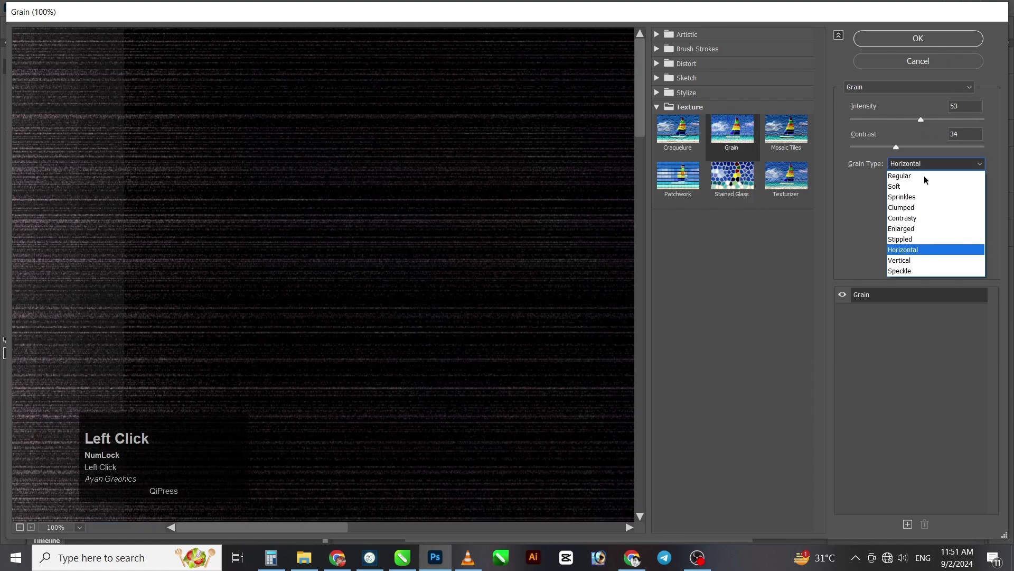
left_click(916, 251)
key("ctrl+minus")
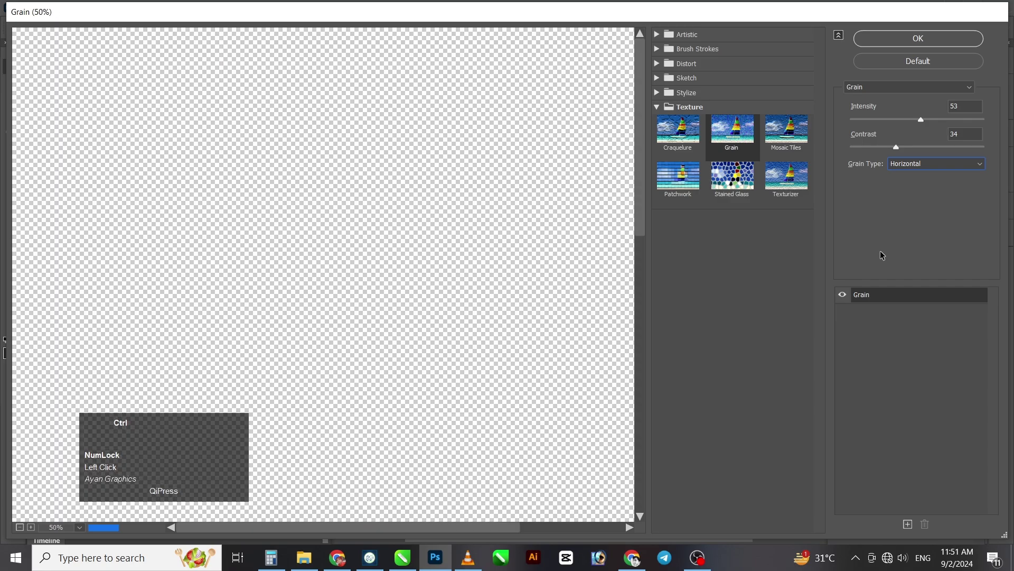
key("ctrl+minus")
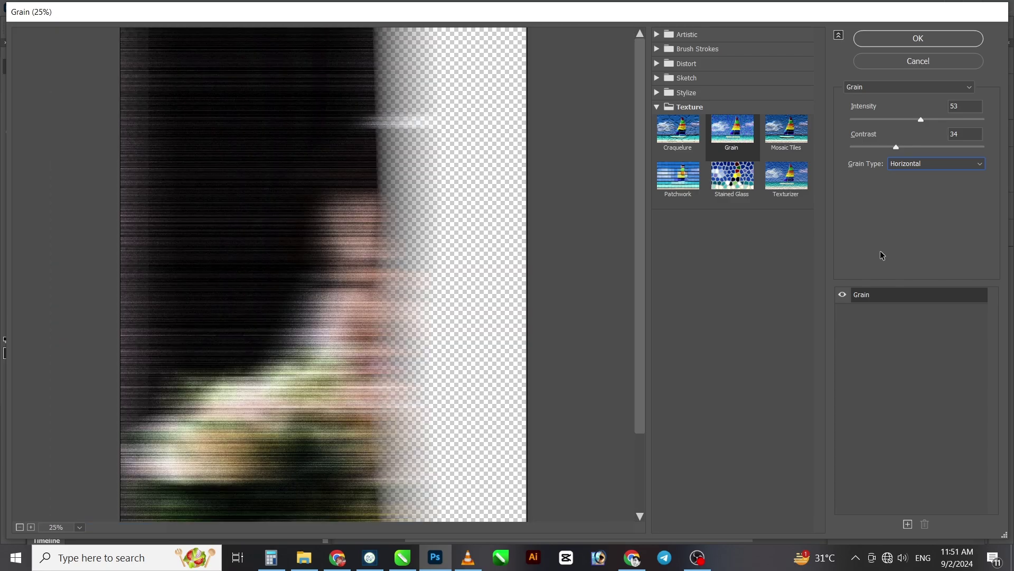
left_click_drag(921, 118, 927, 148)
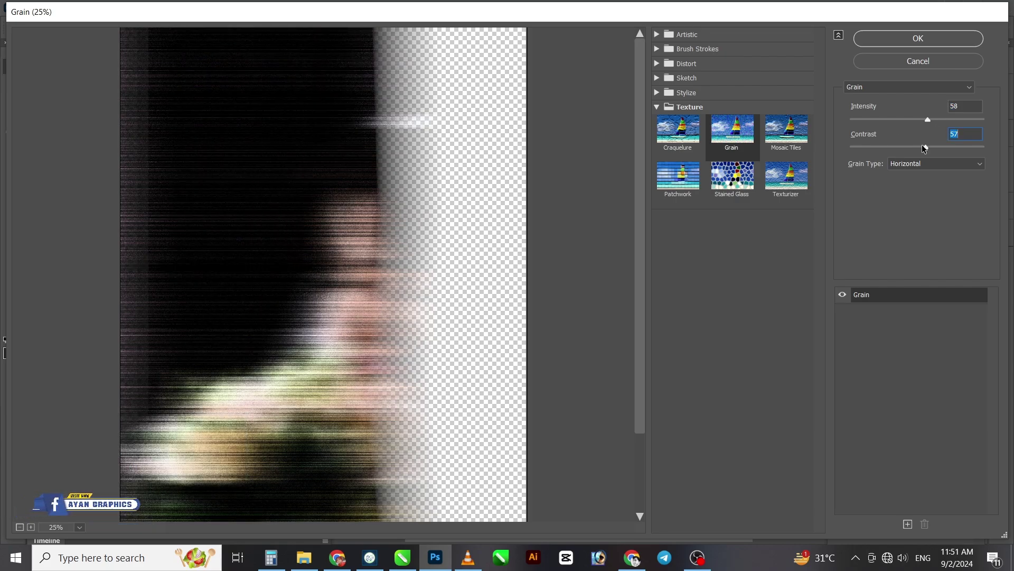
left_click(896, 37)
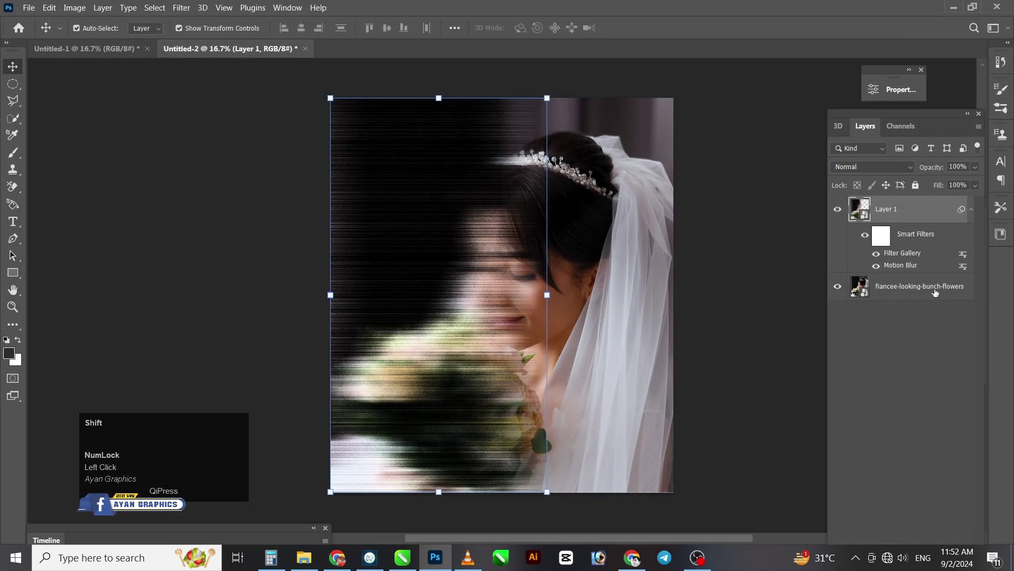
Combine the filtered layer and the original photo layer into a single smart object
left_click(934, 291, "shift")
right_click(940, 290)
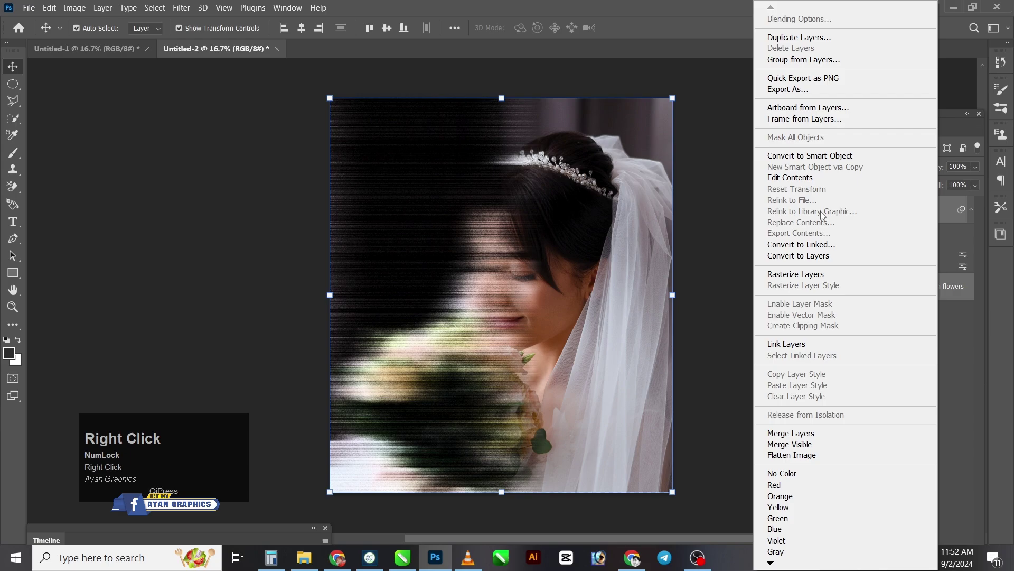
left_click(802, 156)
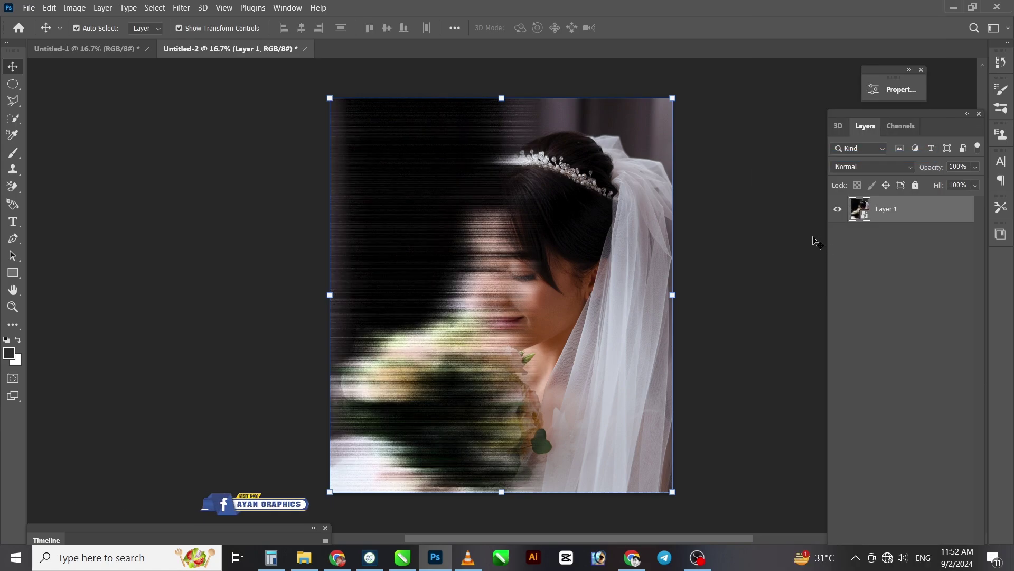
Open the Filter Gallery for the combined smart object and replace the Grain effect with the Halftone Pattern sketch effect
left_click(181, 7)
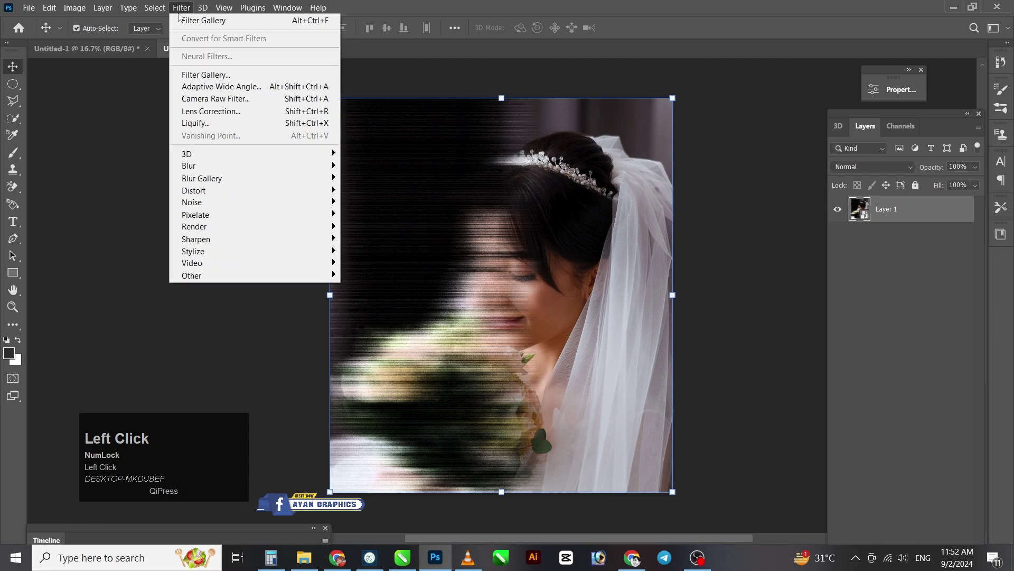
left_click(195, 74)
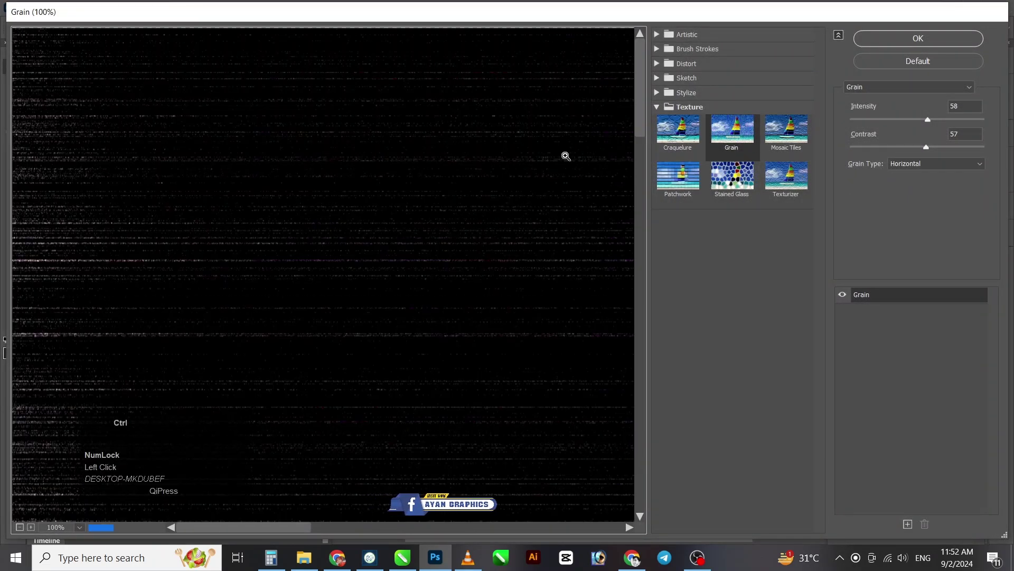
key("ctrl+minus")
key("ctrl+minus")
key("ctrl+minus")
key("ctrl+minus")
key("ctrl+minus")
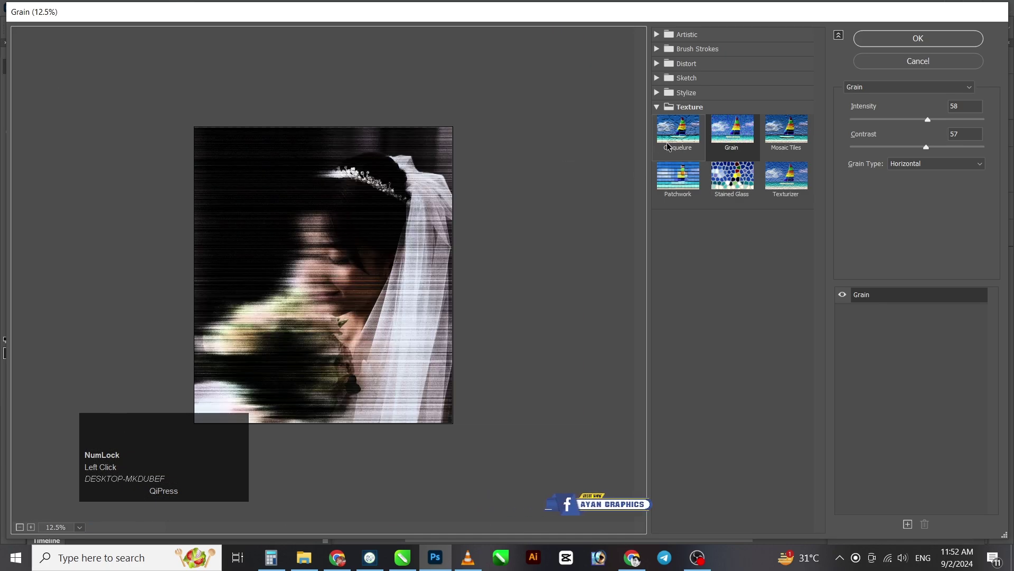
left_click(657, 80)
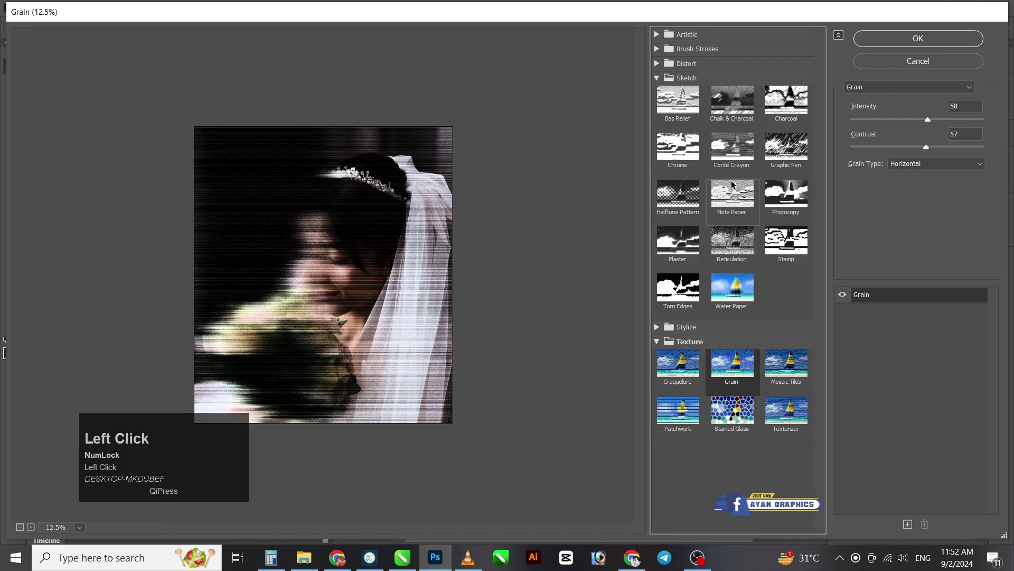
left_click(683, 192)
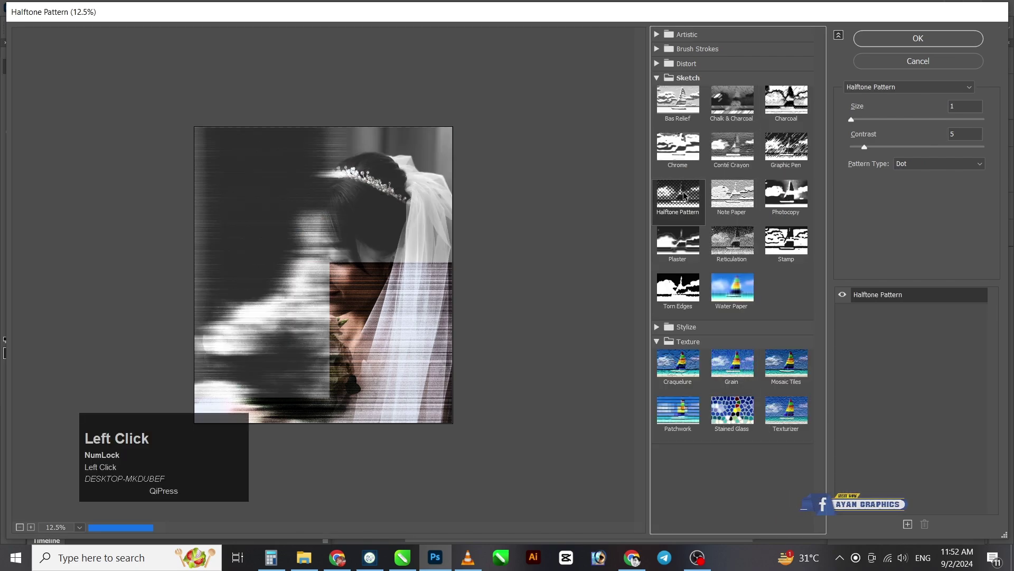
Set the Halftone Pattern's size to 12 and its contrast to 8
left_click_drag(851, 116, 916, 121)
left_click_drag(863, 147, 964, 148)
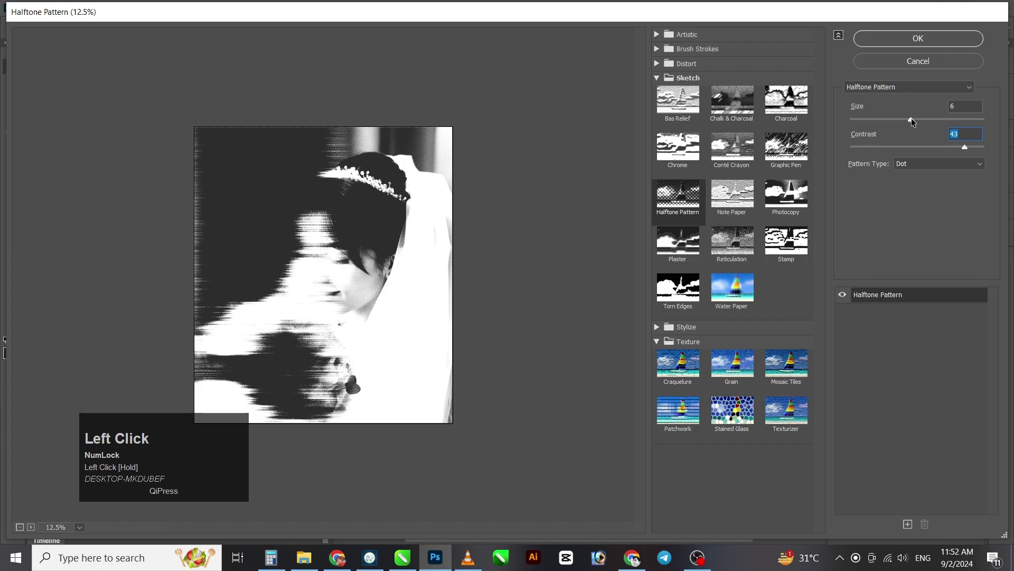
left_click_drag(908, 119, 892, 119)
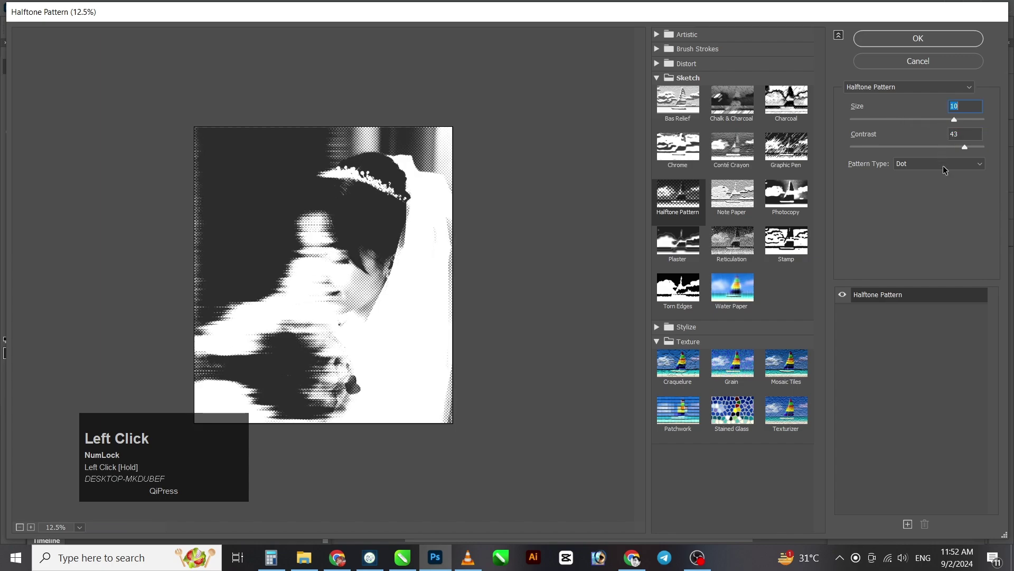
left_click_drag(963, 148, 889, 144)
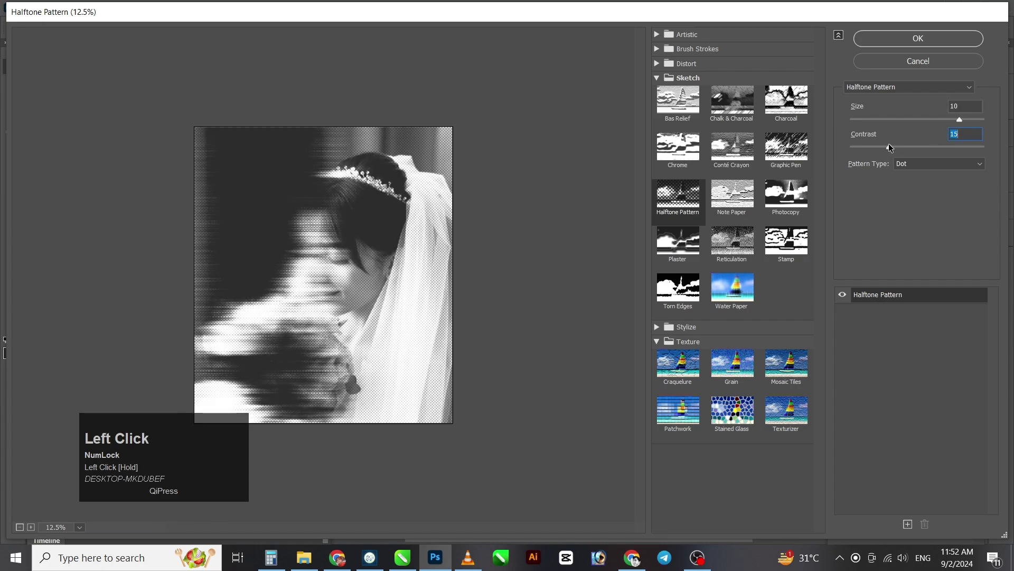
left_click_drag(960, 121, 986, 123)
left_click_drag(891, 146, 876, 146)
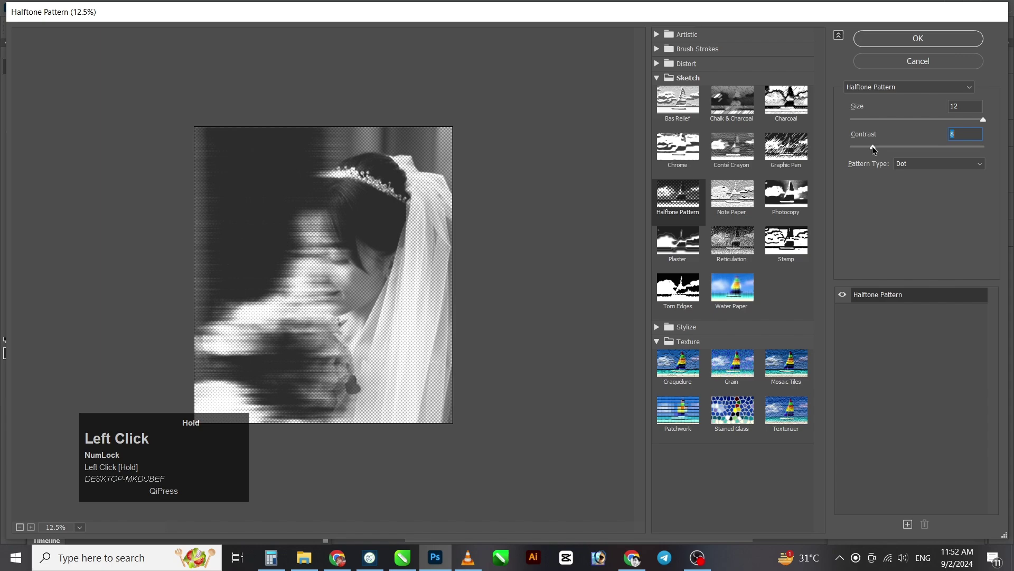
Add a Reticulation effect above the Halftone Pattern with density 23, foreground level 40 and background level 46
left_click(909, 524)
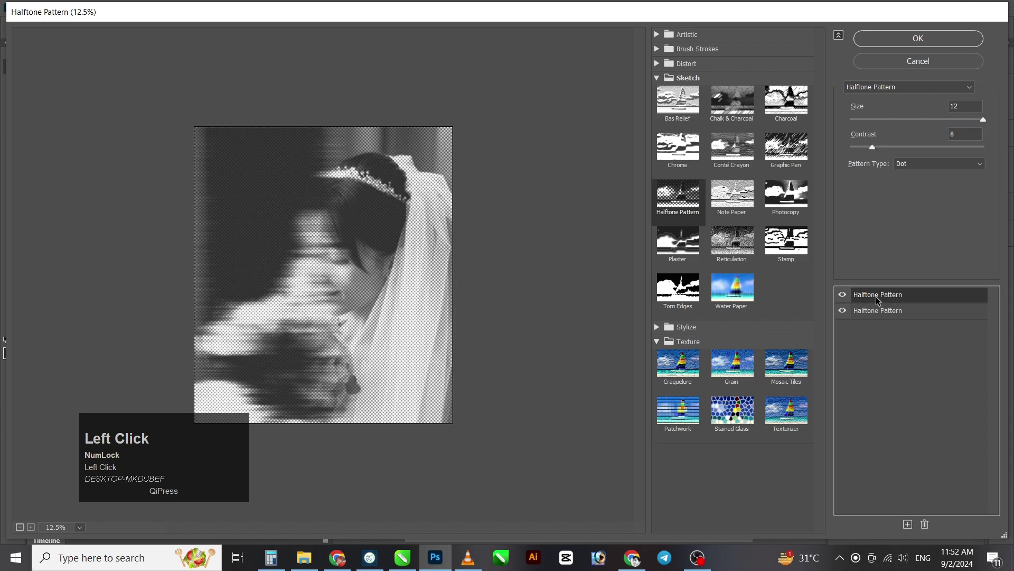
left_click(738, 245)
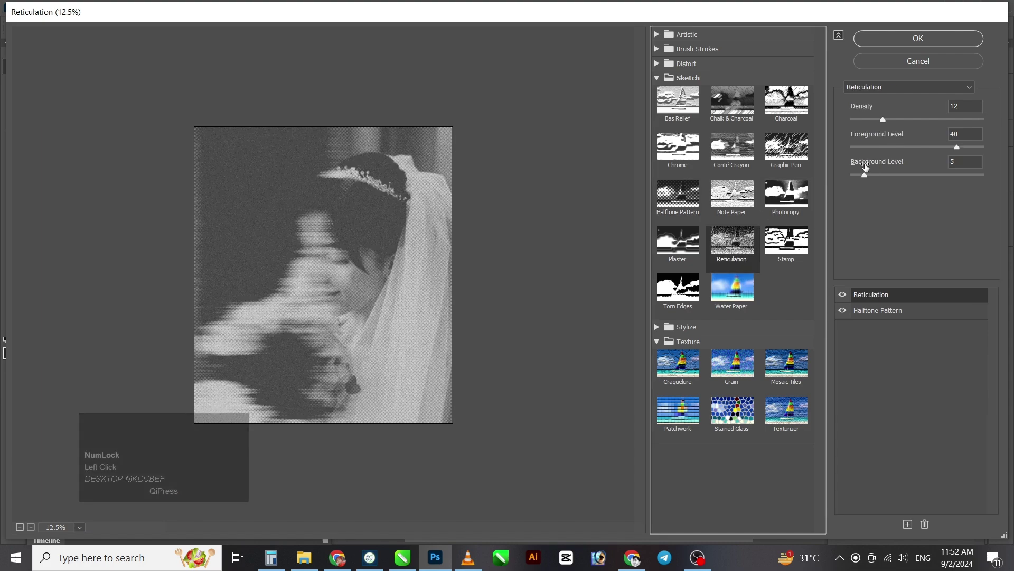
left_click_drag(883, 119, 937, 122)
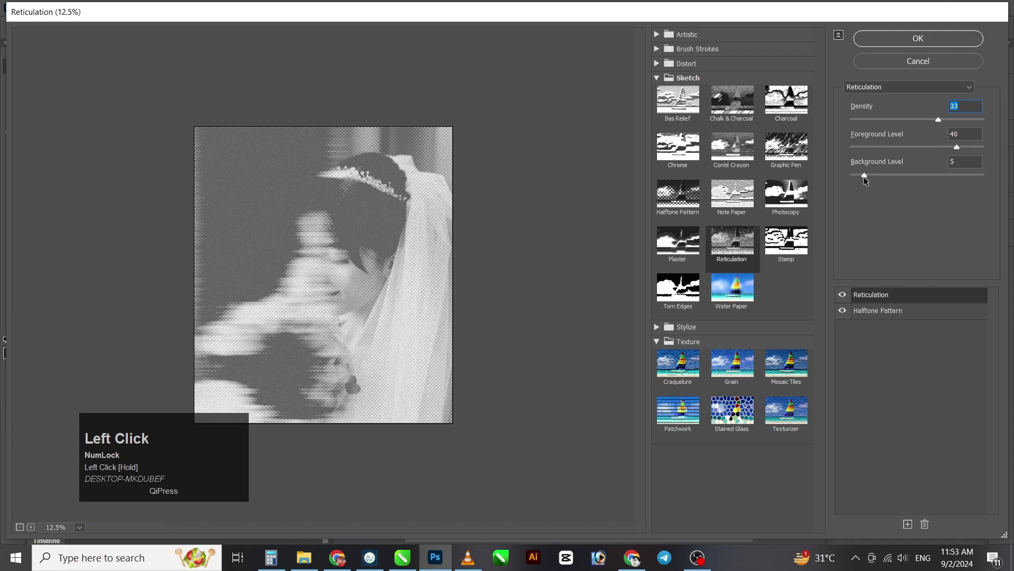
left_click_drag(864, 175, 870, 176)
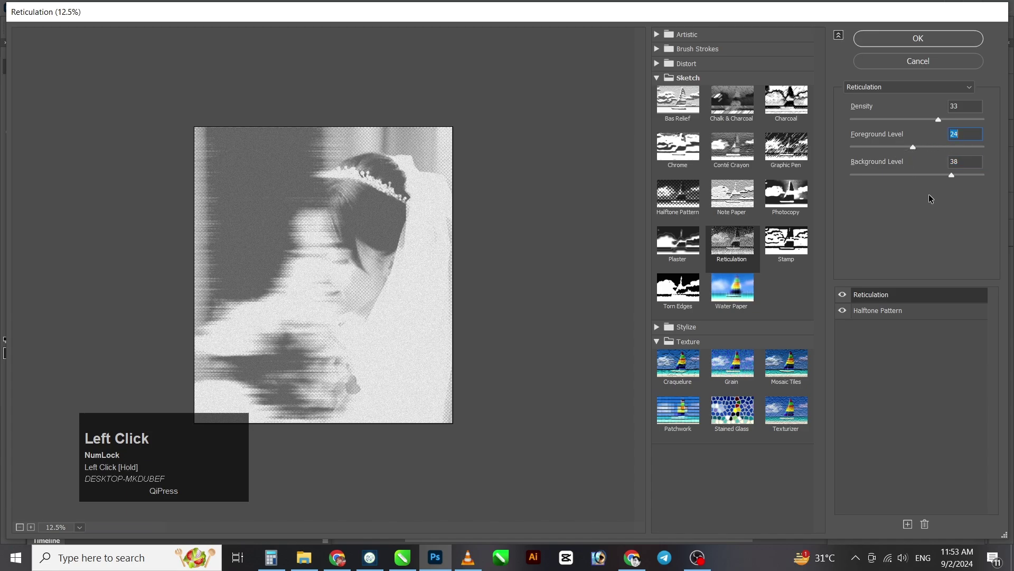
left_click_drag(954, 176, 957, 176)
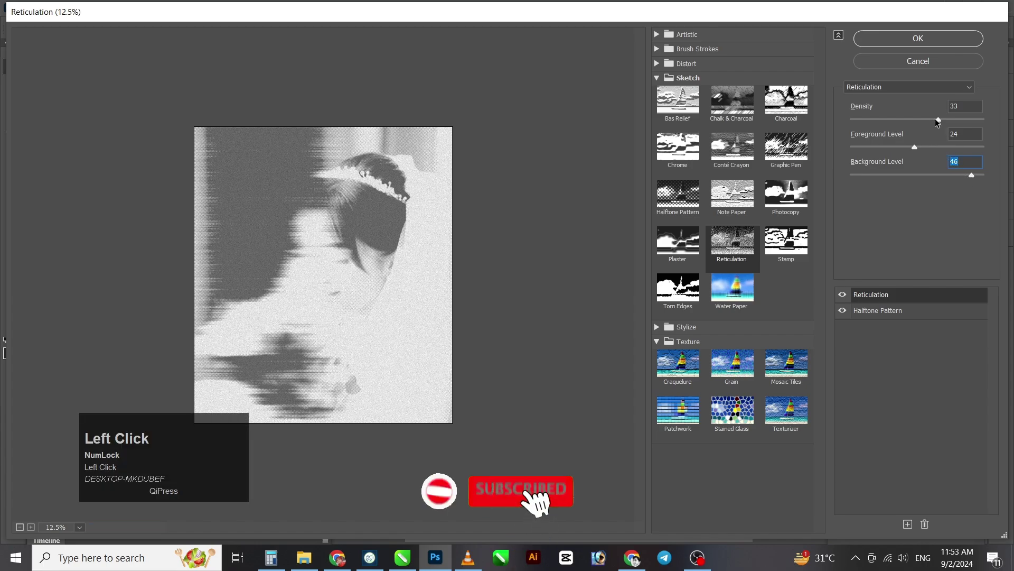
left_click_drag(937, 121, 956, 147)
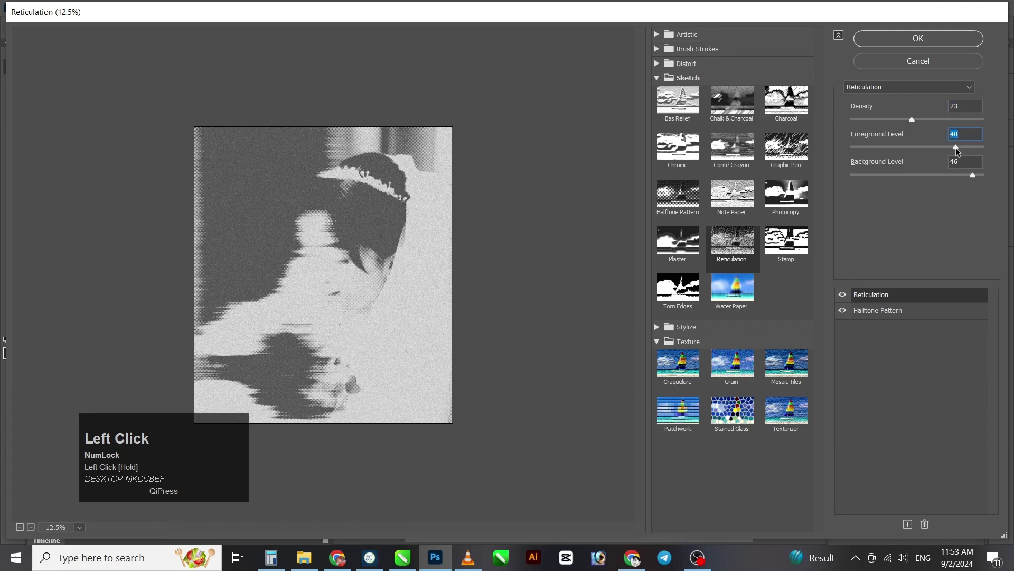
Try the Line and Circle pattern types on the Halftone Pattern effect
left_click(894, 313)
left_click(922, 166)
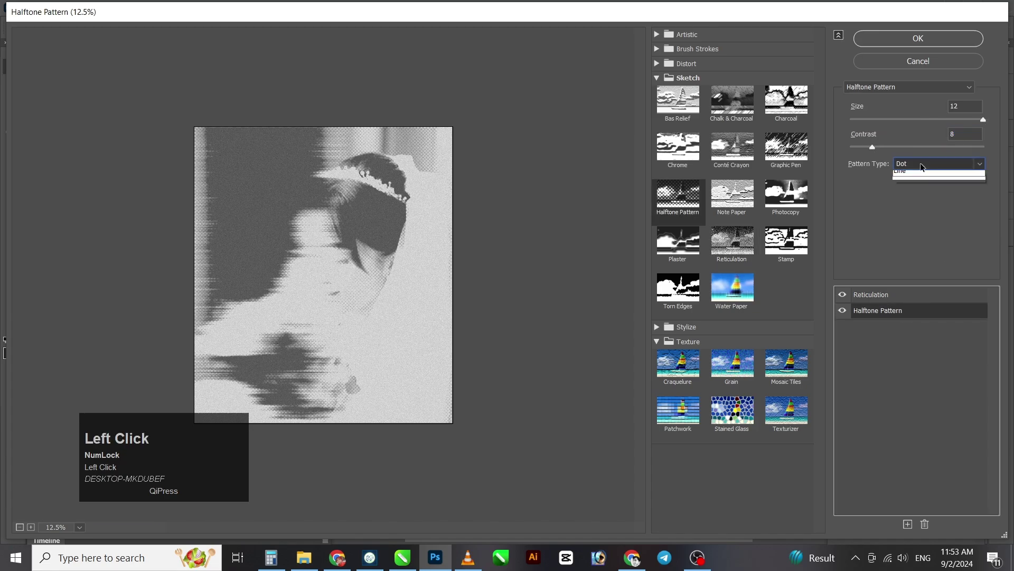
left_click(899, 200)
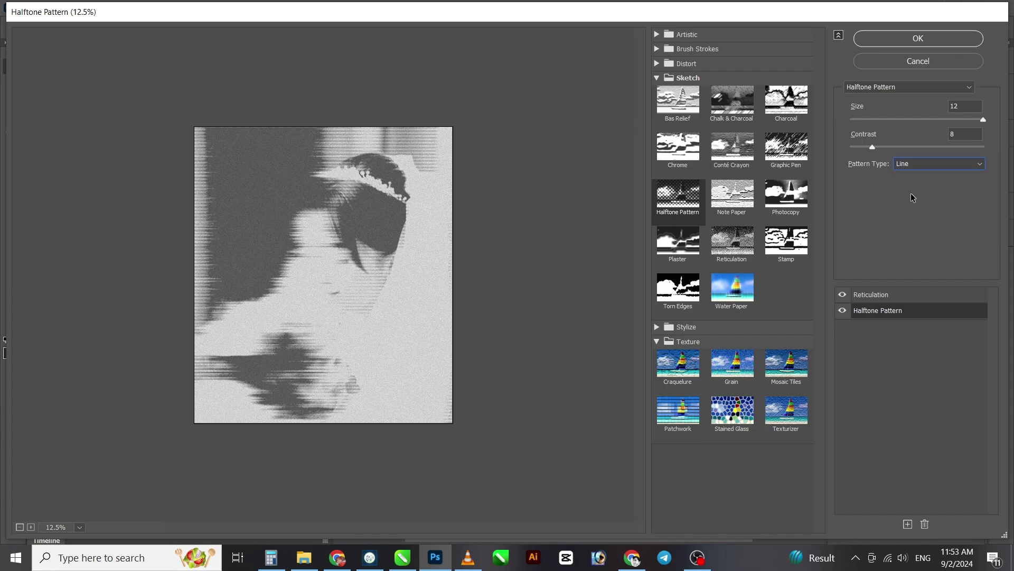
left_click(908, 167)
left_click(907, 176)
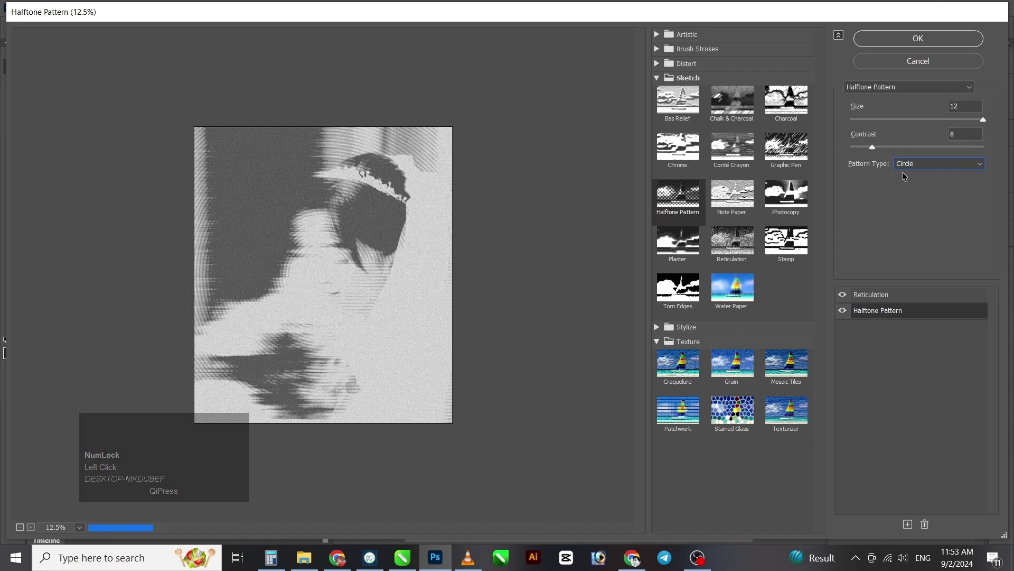
Set the Halftone Pattern's type back to Dot and apply the stacked effects to the smart object
left_click(919, 164)
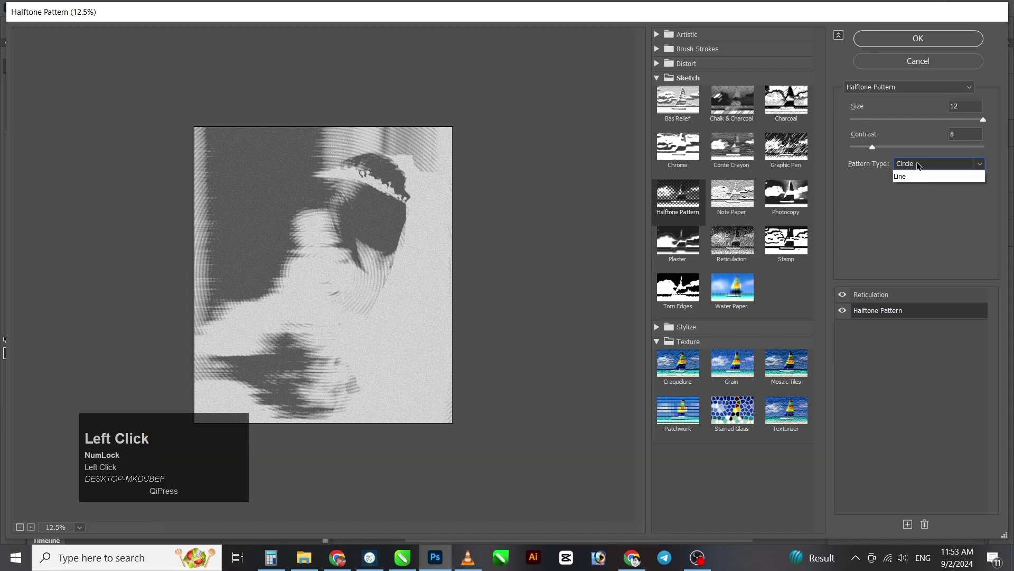
left_click(917, 186)
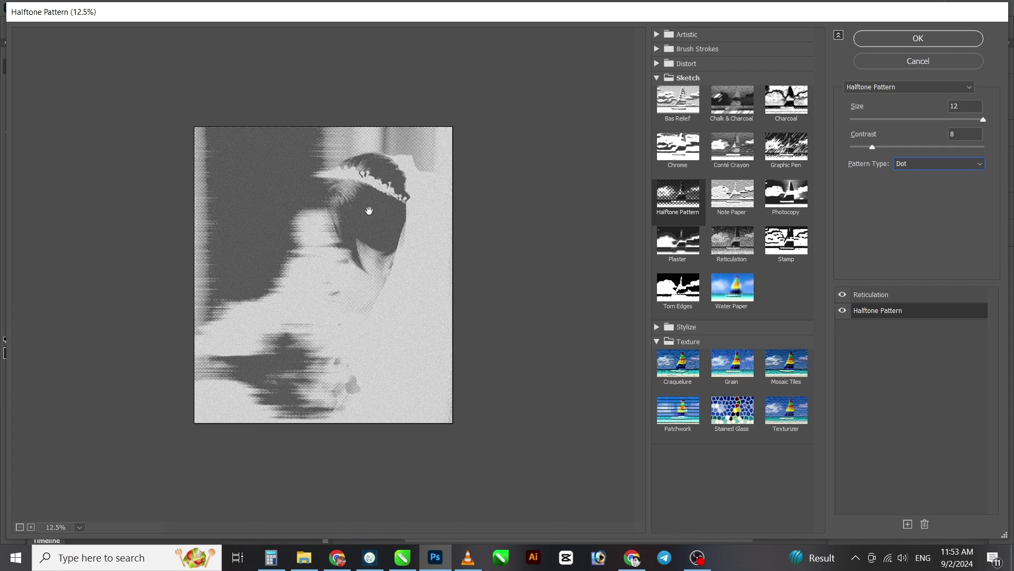
left_click(933, 40)
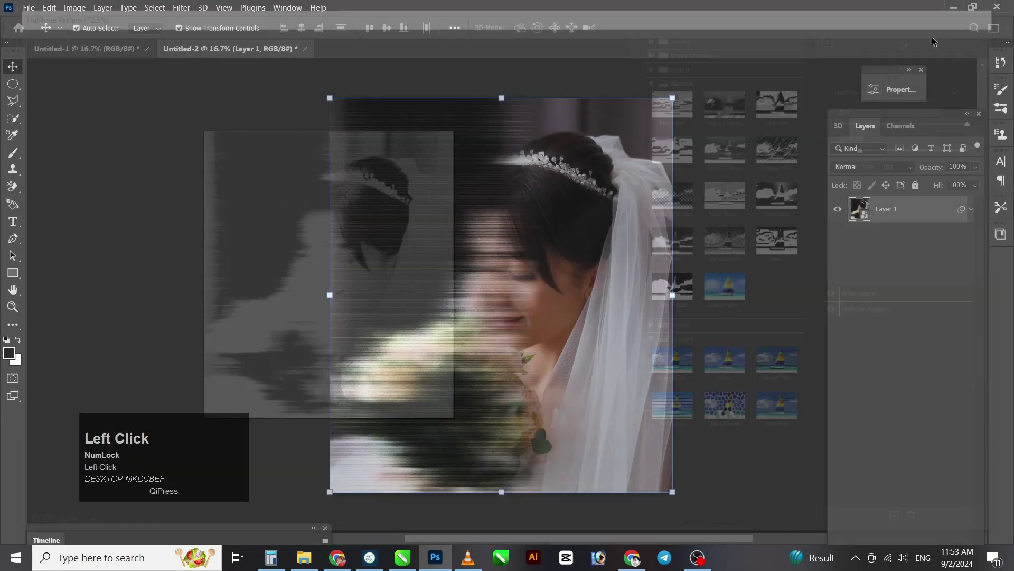